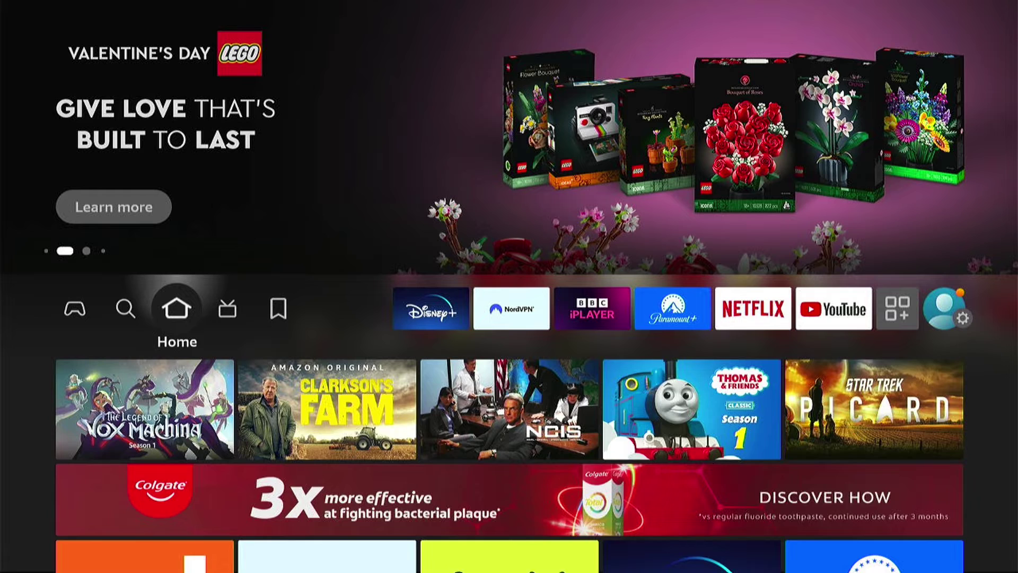
# Step: Move along the top row to the Settings gear and reveal the categories grid, toward Display & Audio
pyautogui.press('Right')
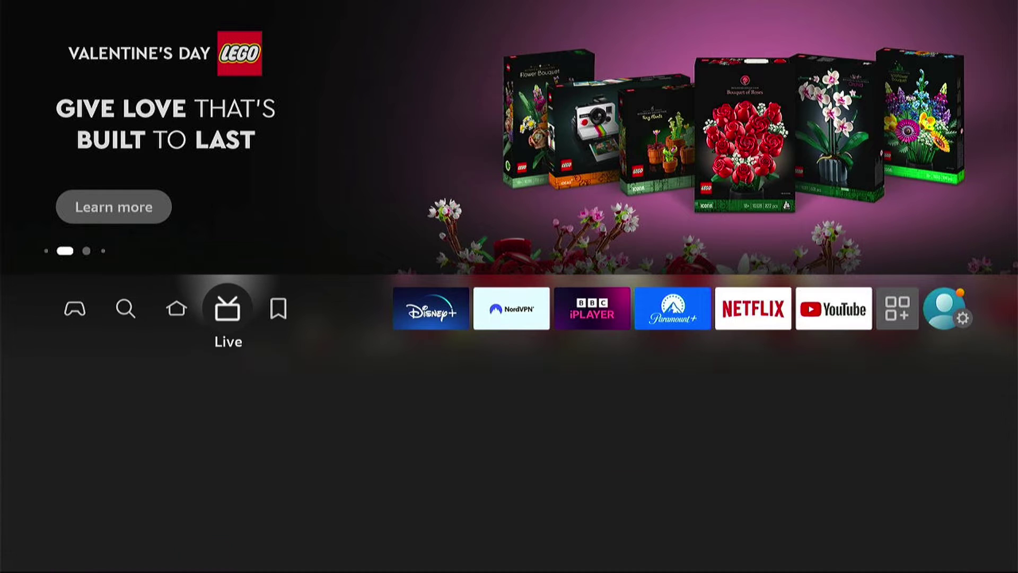
pyautogui.press('Right')
pyautogui.press('Right')
pyautogui.press('Right')
pyautogui.press('Right')
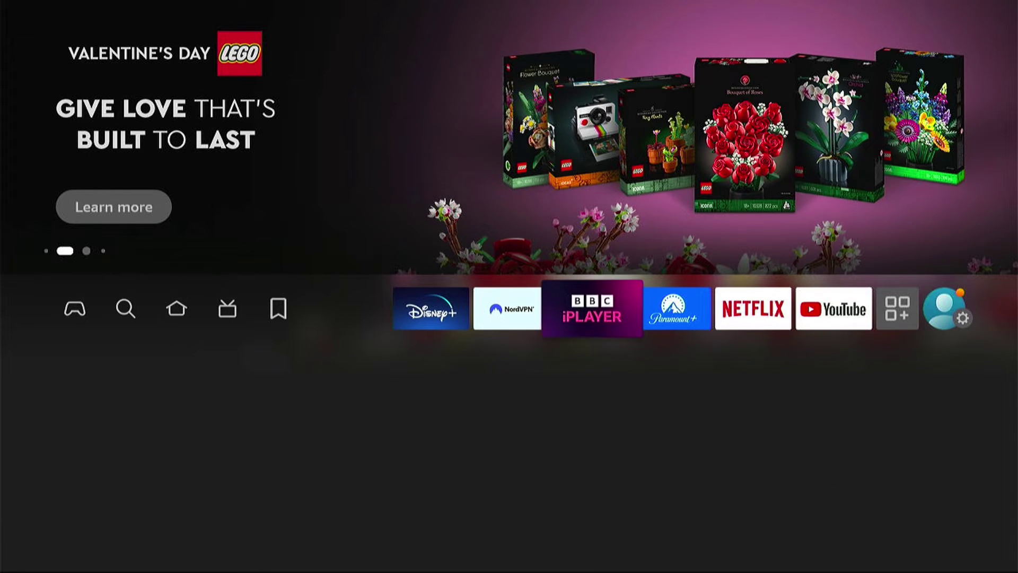
pyautogui.press('Right')
pyautogui.press('Right')
pyautogui.press('Right')
pyautogui.press('Right')
pyautogui.press('Right')
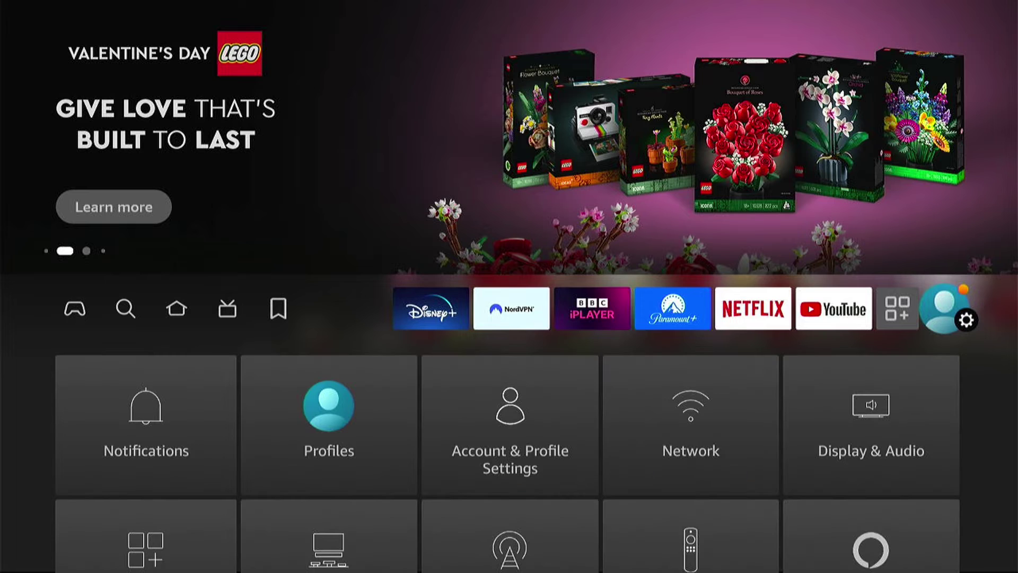
pyautogui.press('Down')
pyautogui.press('Right')
pyautogui.press('Right')
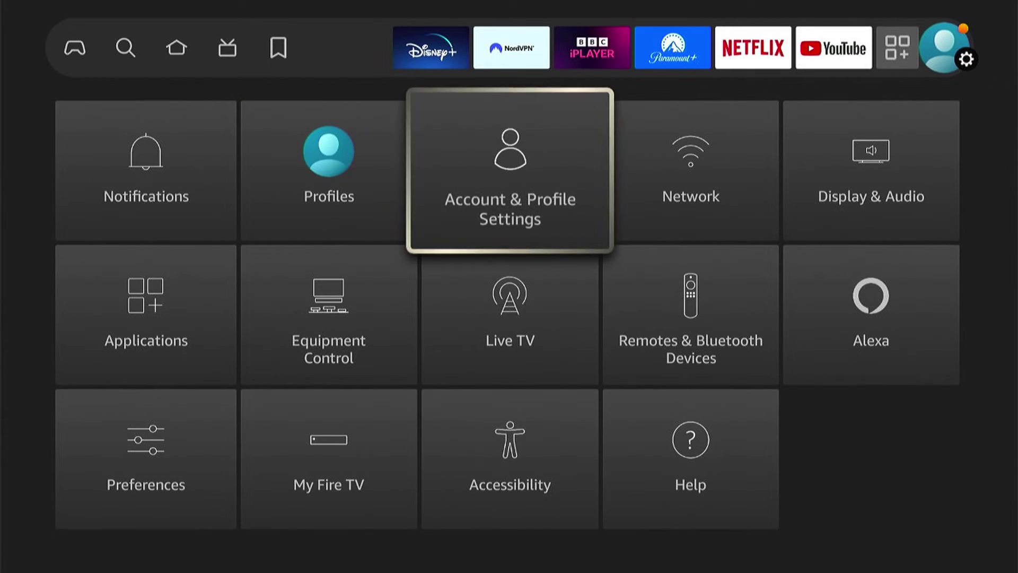
pyautogui.press('Right')
pyautogui.press('Right')
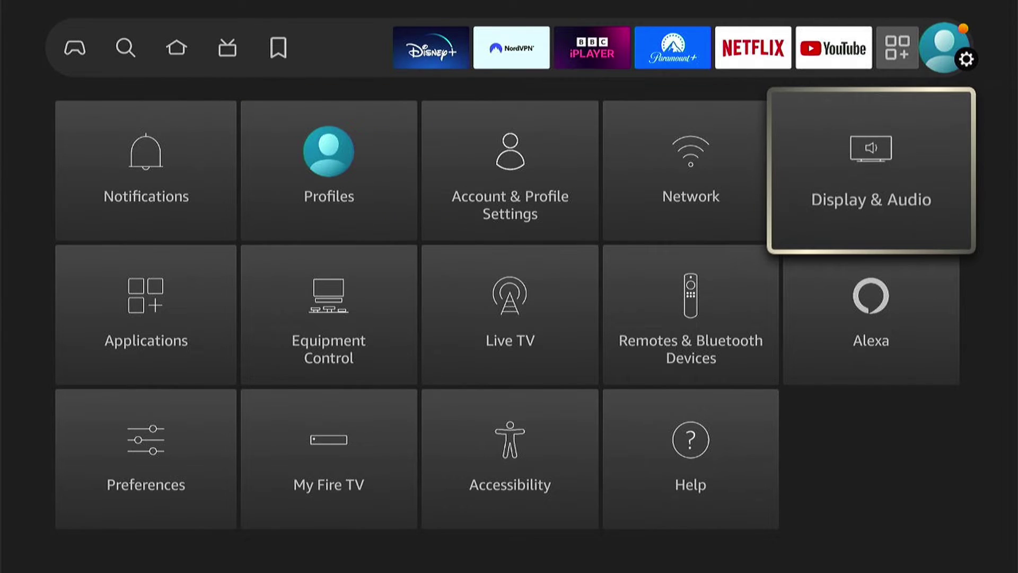
# Step: In Display & Audio > Audio, review the Surround Sound choices, including PCM and Pass-through Dolby Digital
pyautogui.press('Return')
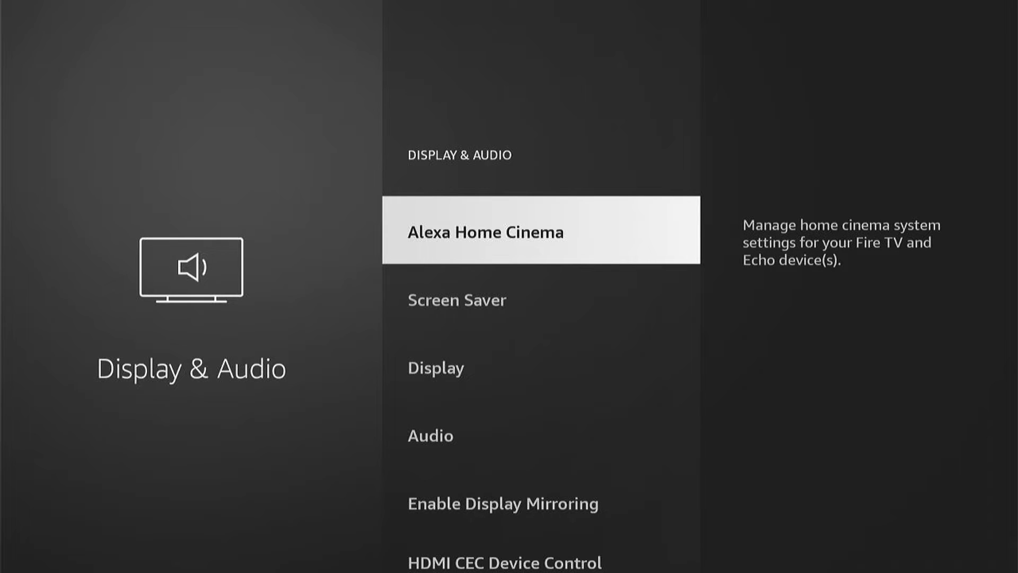
pyautogui.press('Down')
pyautogui.press('Down')
pyautogui.press('Down')
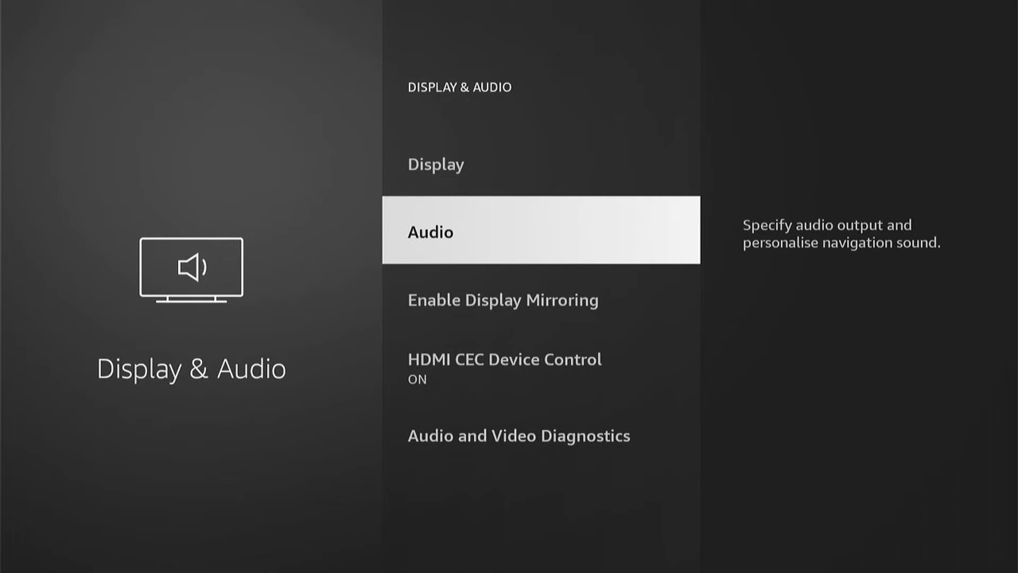
pyautogui.press('Return')
pyautogui.press('Down')
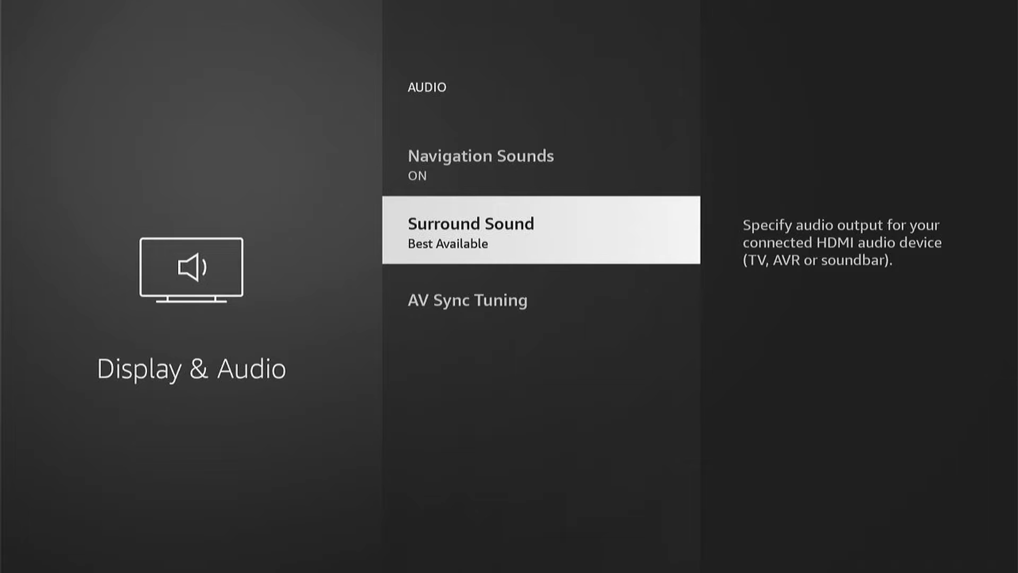
pyautogui.press('Return')
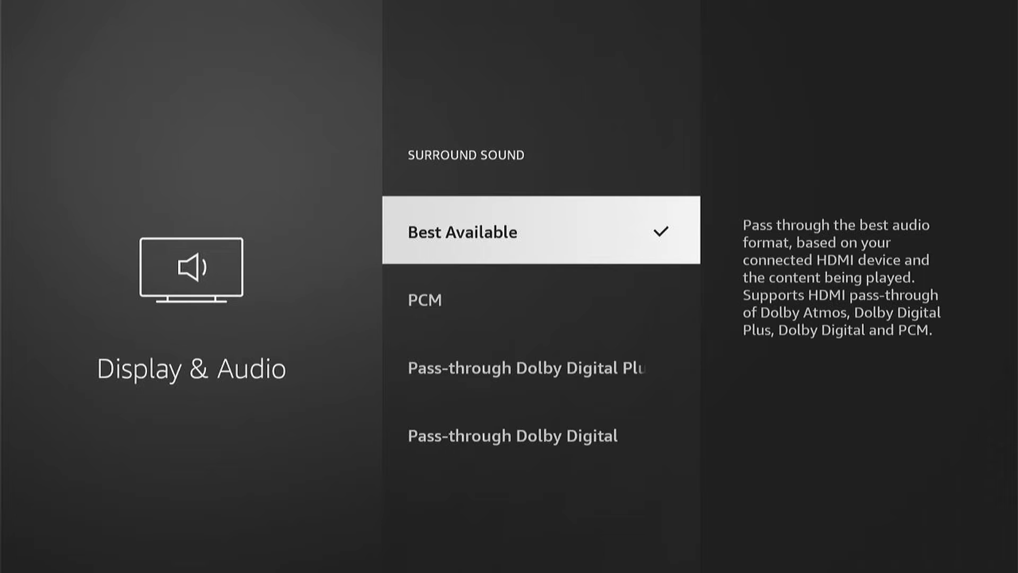
pyautogui.press('Down')
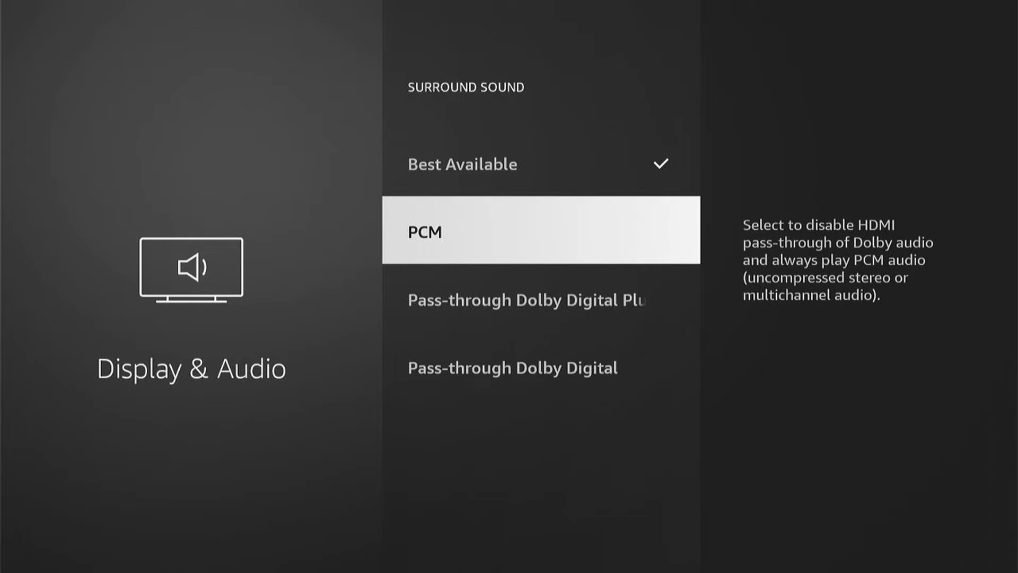
pyautogui.press('Down')
pyautogui.press('Down')
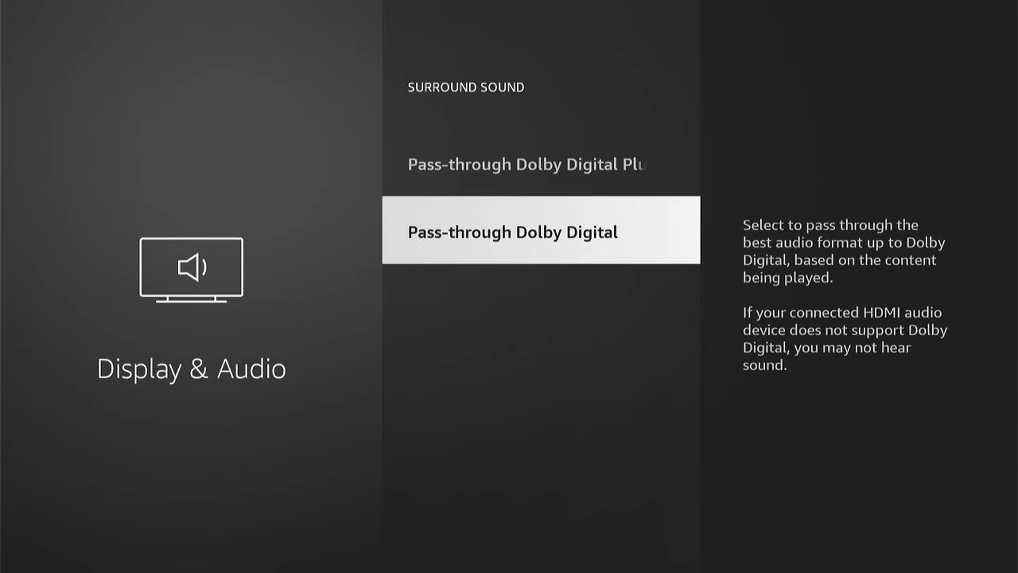
# Step: Leave Surround Sound at Best Available and move to the My Fire TV category
pyautogui.press('Escape')
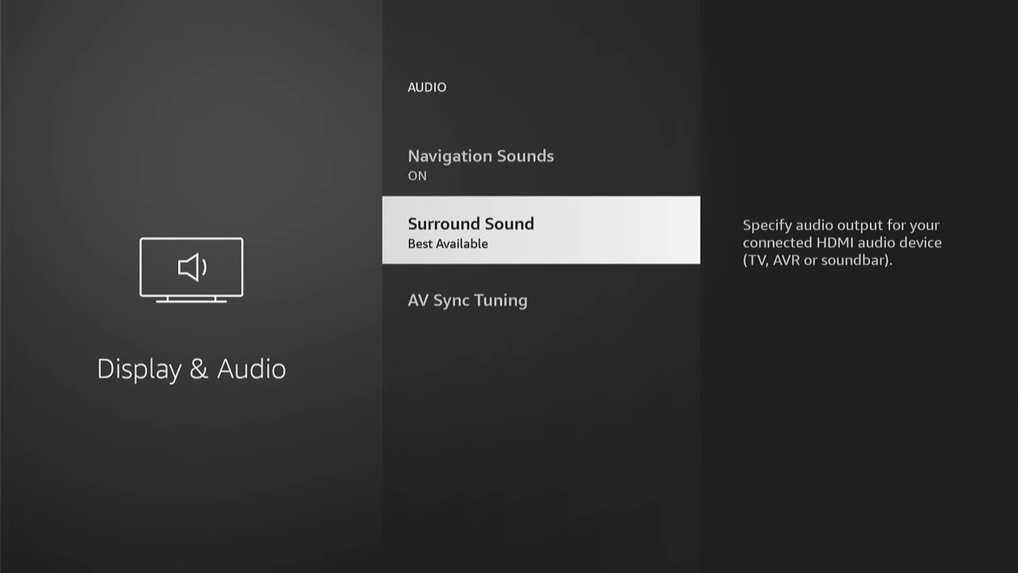
pyautogui.press('Escape')
pyautogui.press('Escape')
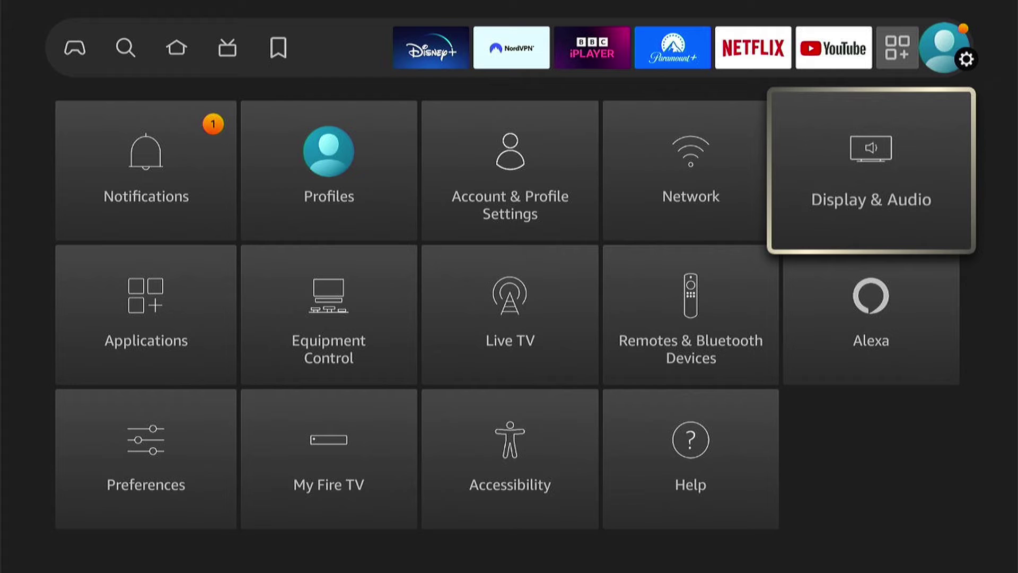
pyautogui.press('Right')
pyautogui.press('Down')
pyautogui.press('Right')
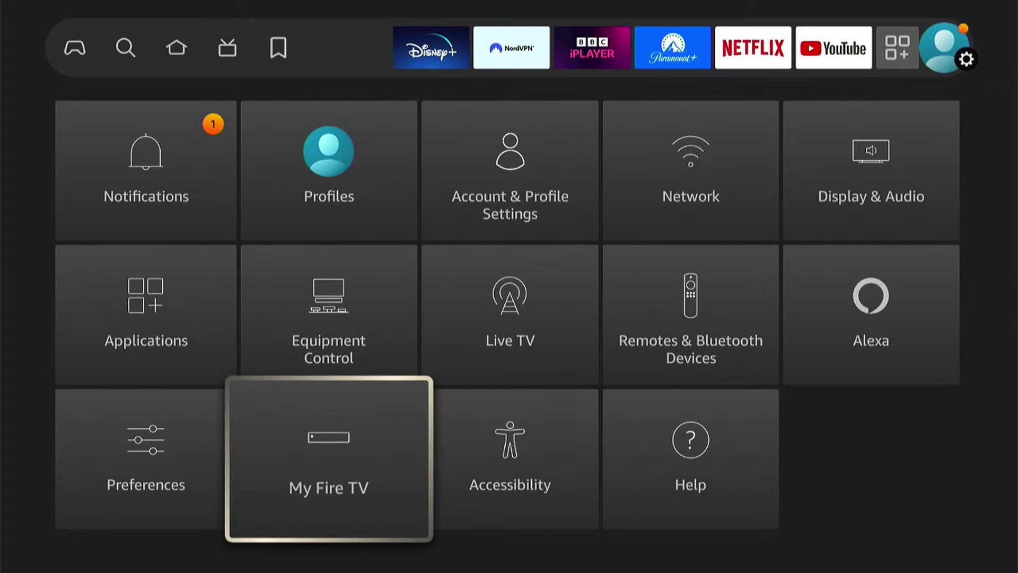
pyautogui.press('Return')
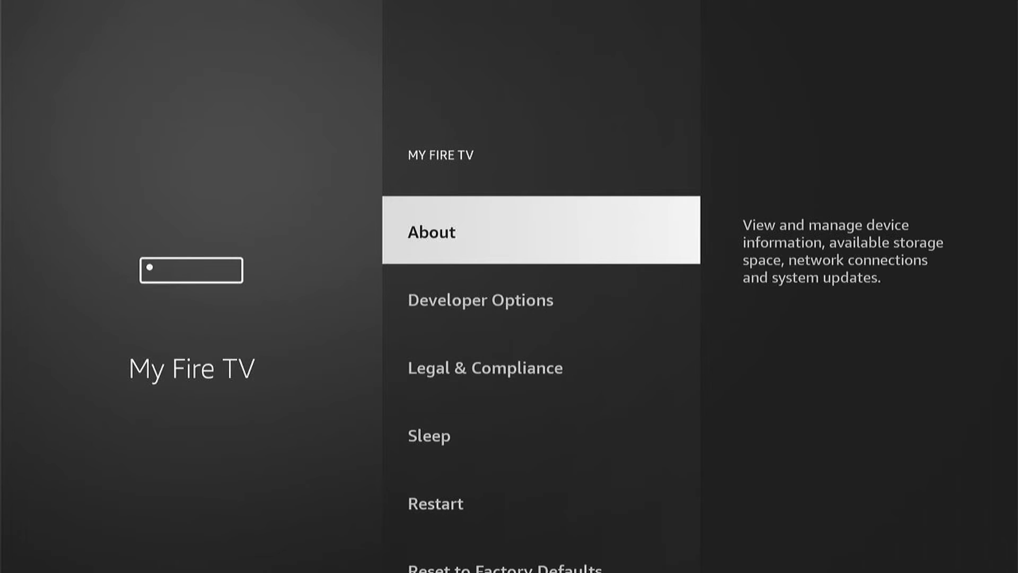
pyautogui.press('Down')
pyautogui.press('Down')
pyautogui.press('Down')
pyautogui.press('Down')
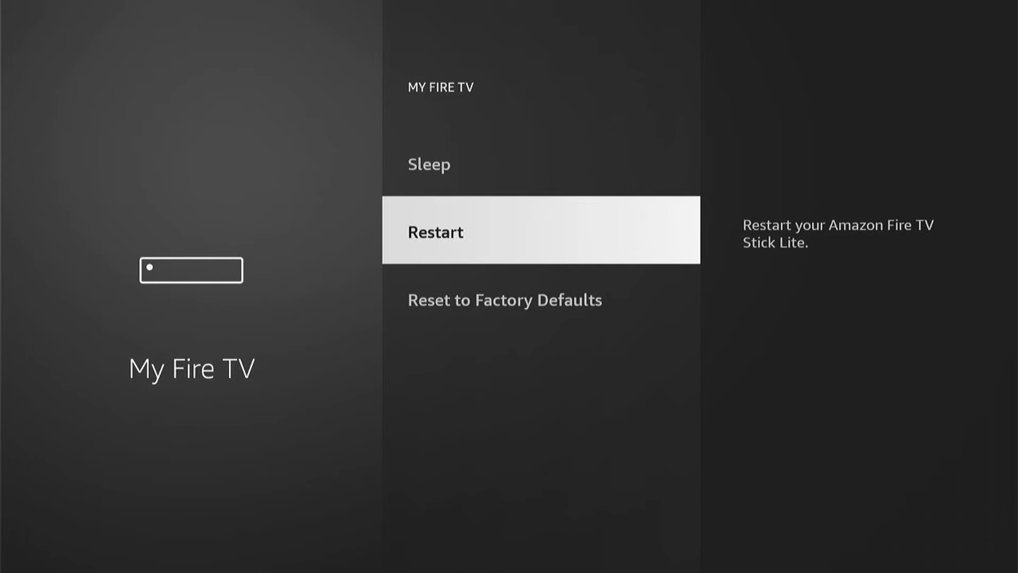
pyautogui.press('Down')
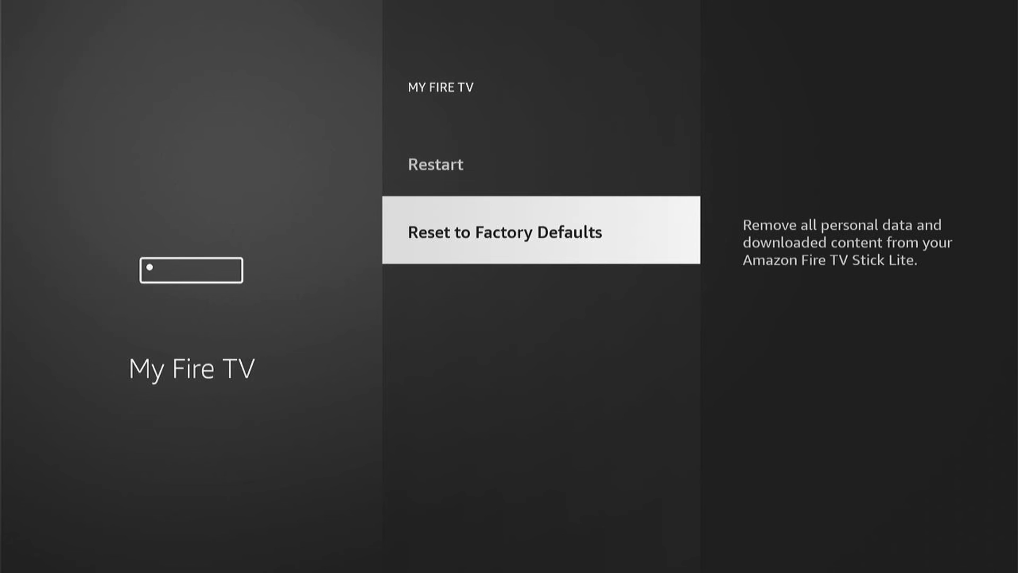
# Step: Open About under My Fire TV and view the Fire OS 7.6.6.8 update status
pyautogui.press('Up')
pyautogui.press('Up')
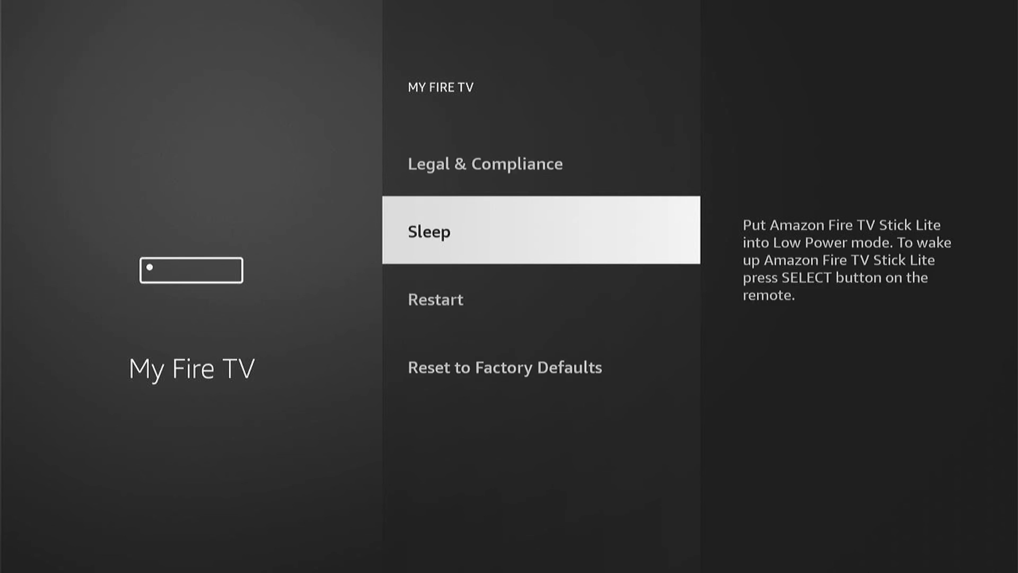
pyautogui.press('Up')
pyautogui.press('Up')
pyautogui.press('Up')
pyautogui.press('Return')
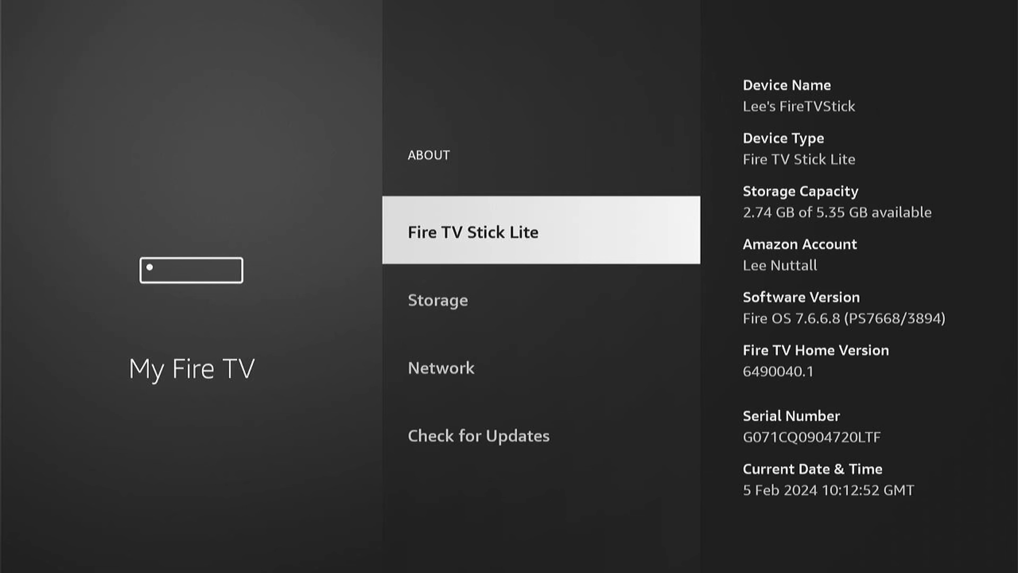
pyautogui.press('Down')
pyautogui.press('Down')
pyautogui.press('Down')
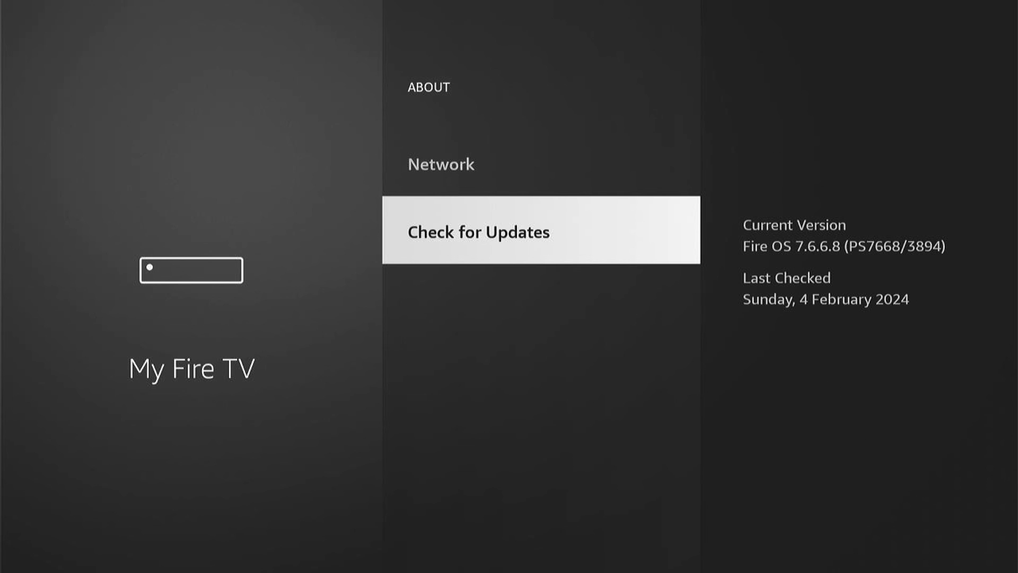